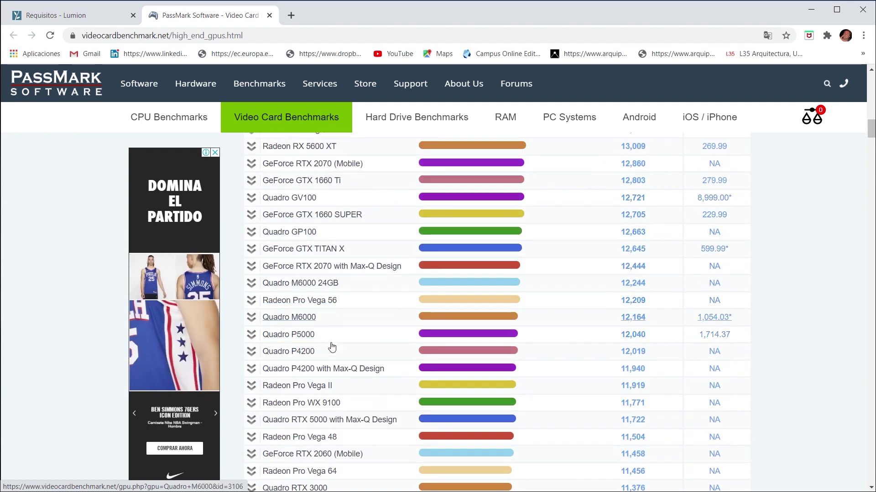
Examine the G3D Mark scores in the high-end video card list and view the GeForce GTX 1660 Ti (Mobile) details before returning to the list.
scroll(643, 342, "down", 1)
scroll(643, 342, "down", 7)
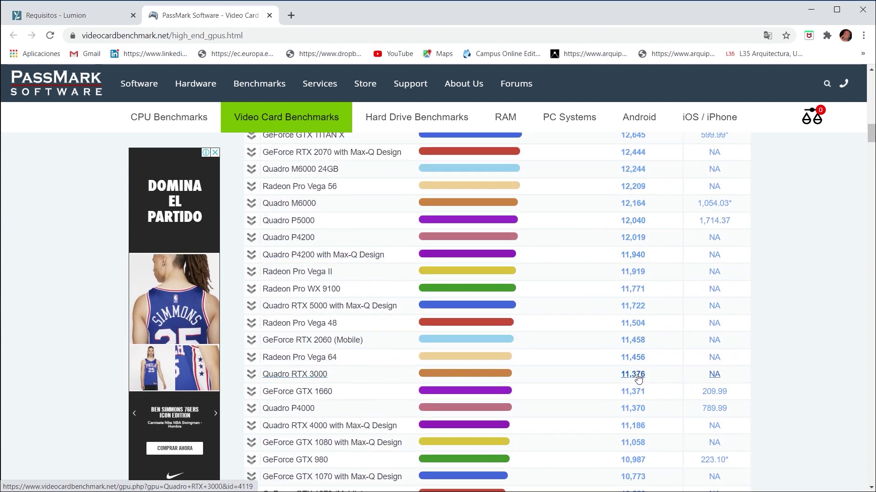
scroll(623, 308, "up", 2)
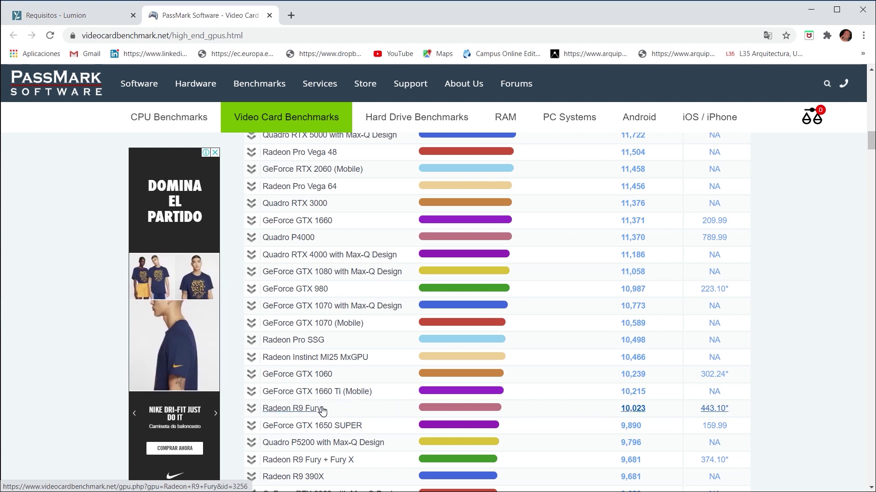
left_click(635, 413)
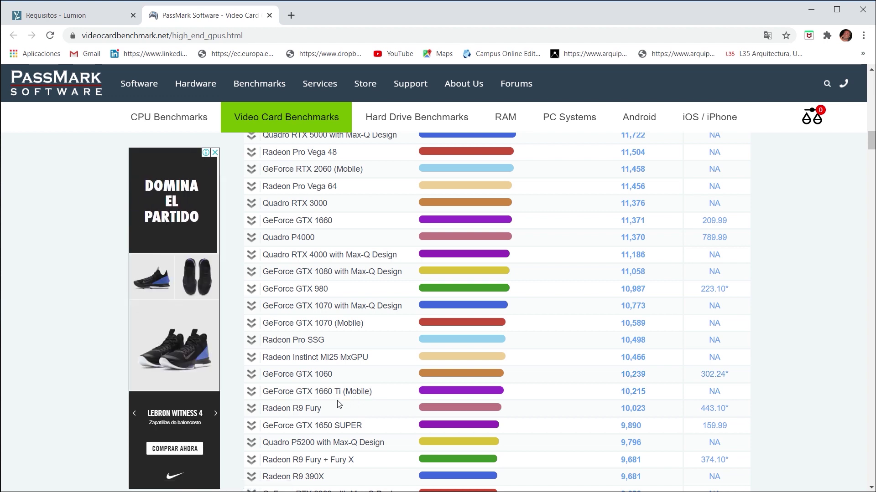
scroll(340, 404, "up", 1)
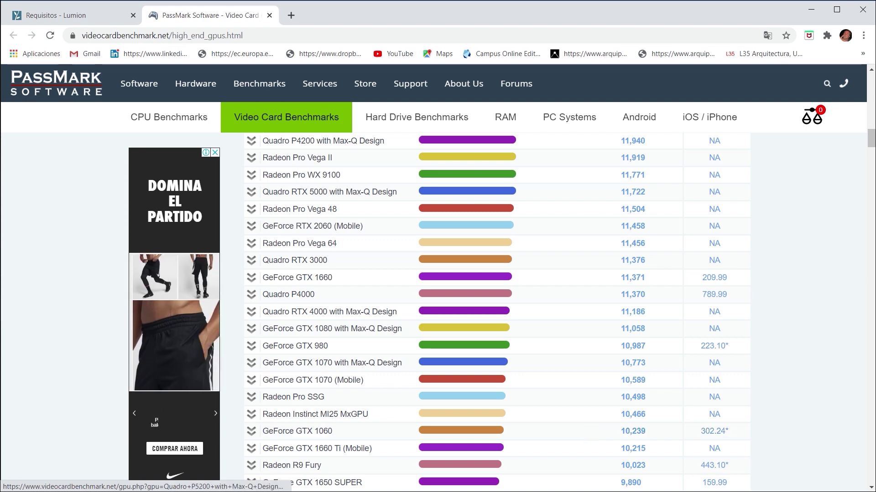
left_click(586, 450)
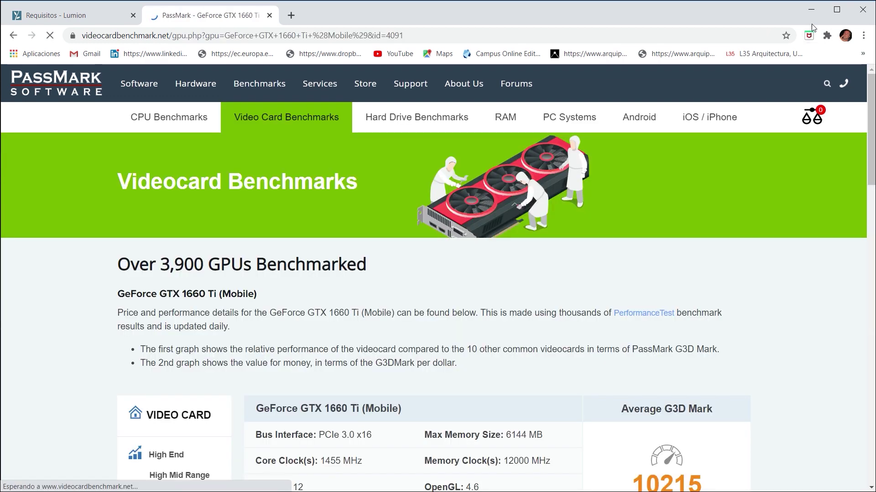
left_click(14, 35)
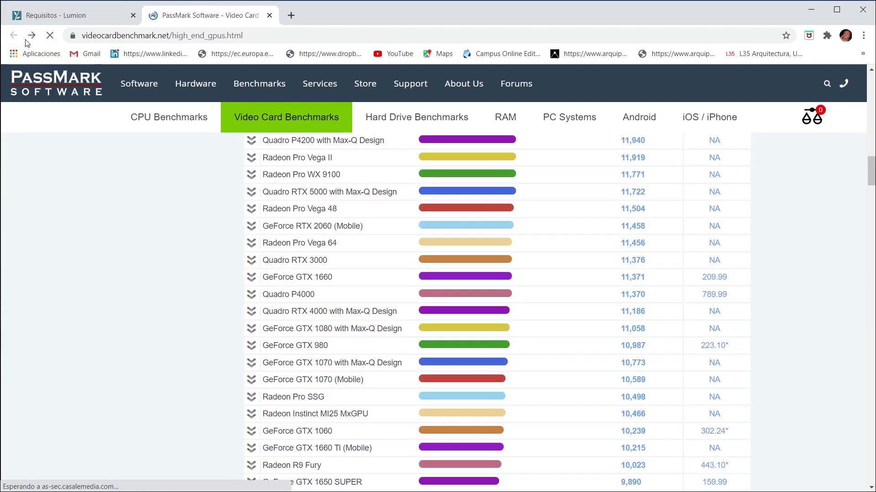
Switch from the browser to Lumion, check the computer speed on its start screen, and return to the desktop.
left_click(812, 10)
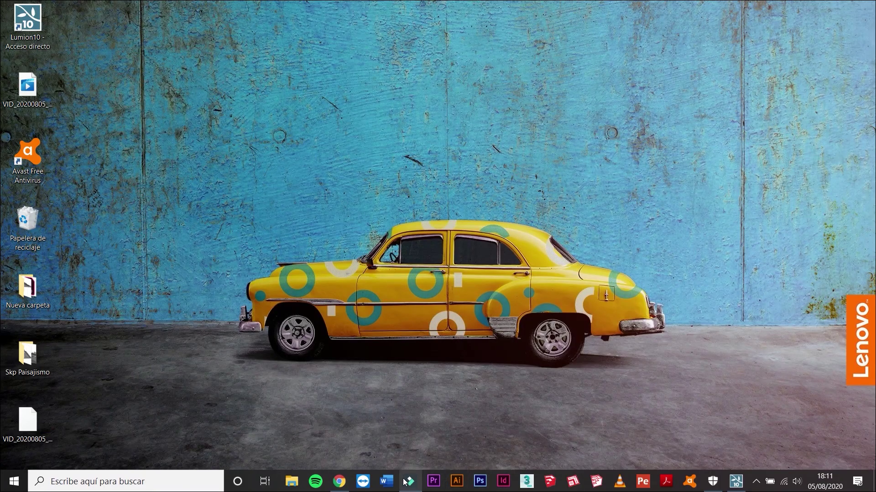
left_click(734, 482)
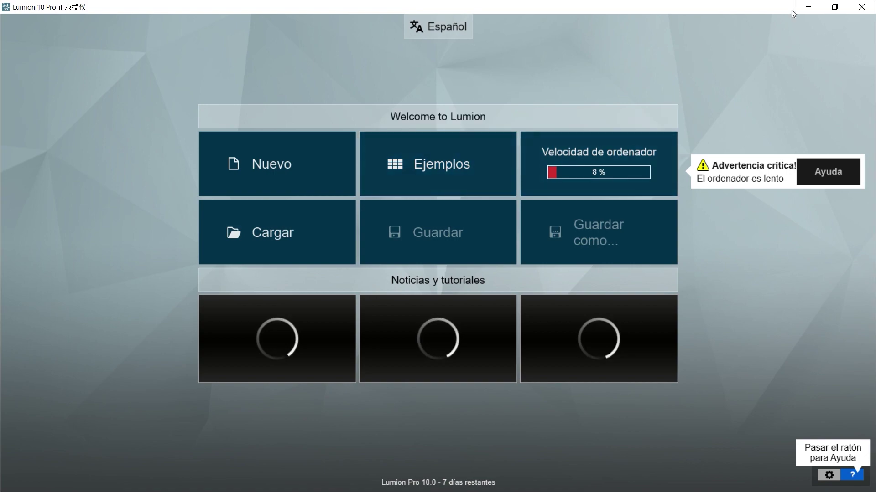
left_click(809, 7)
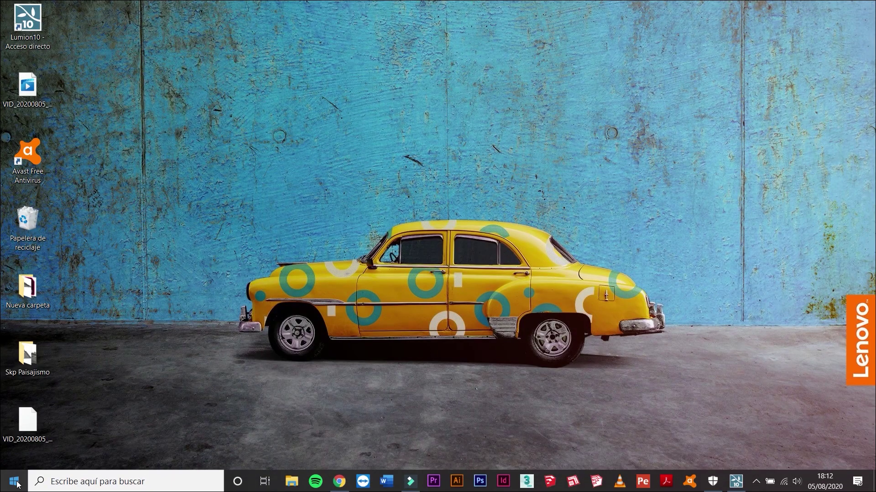
Examine the processor and installed RAM in the device specifications of the Windows system settings, and close the settings.
left_click(14, 483)
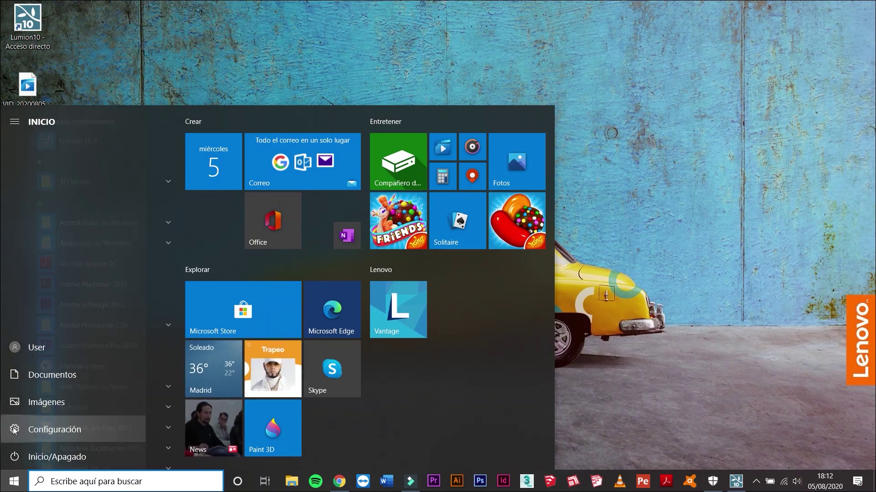
left_click(15, 430)
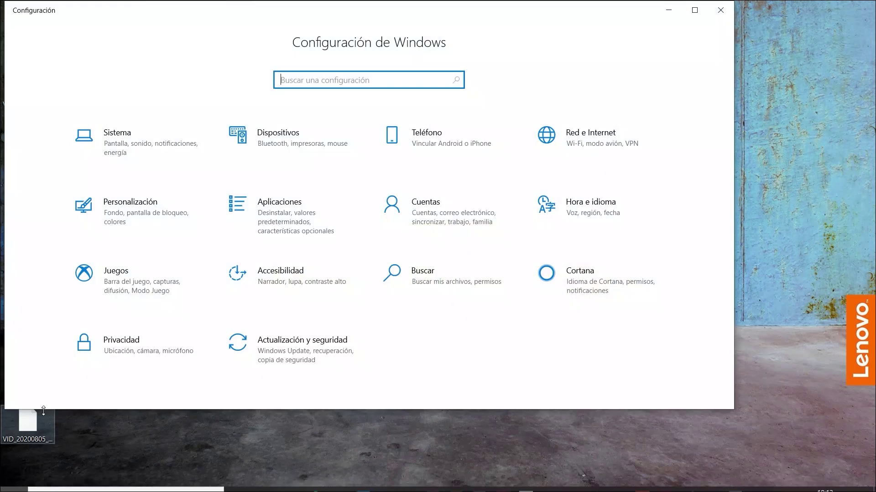
left_click(113, 140)
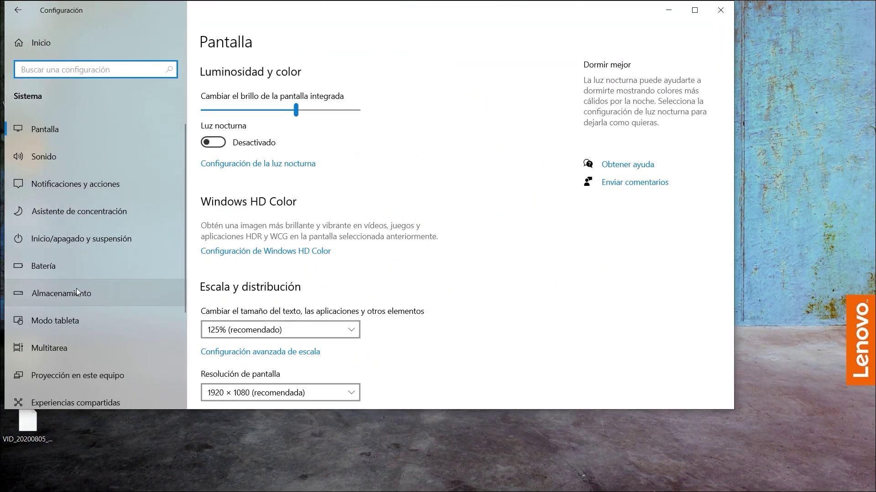
scroll(75, 288, "down", 3)
left_click(72, 353)
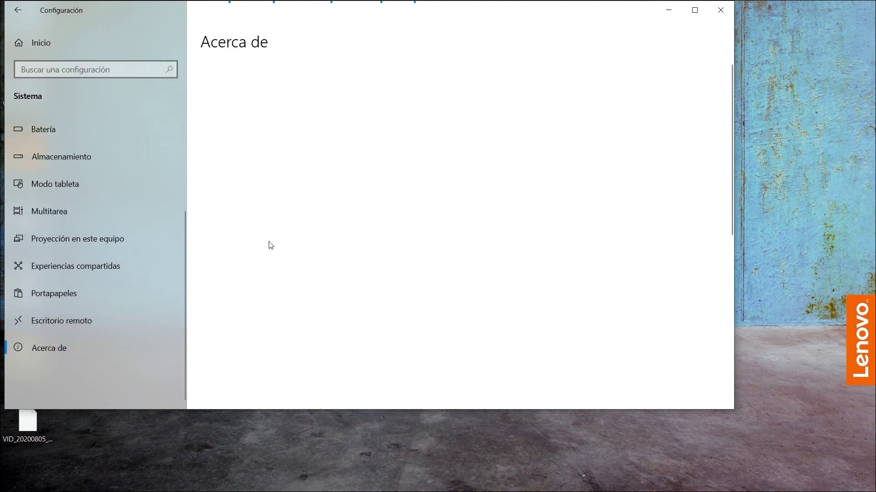
scroll(287, 207, "down", 3)
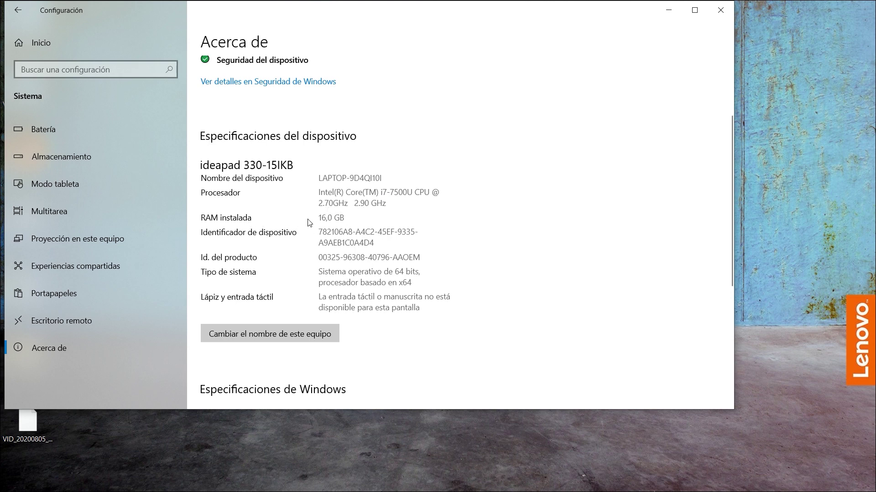
left_click(344, 217)
left_click(345, 221)
left_click(720, 10)
Find the Windows Run application (Ejecutar) and use it to launch dxdiag.
left_click(97, 487)
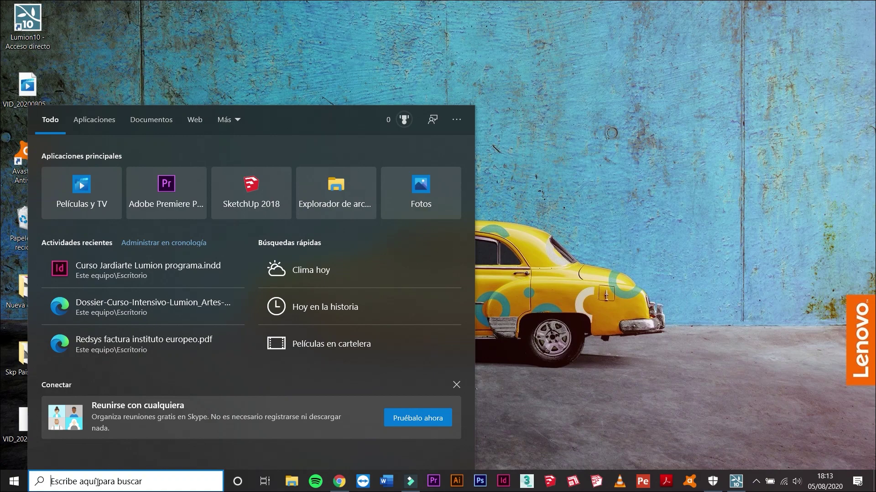
type("ejecu")
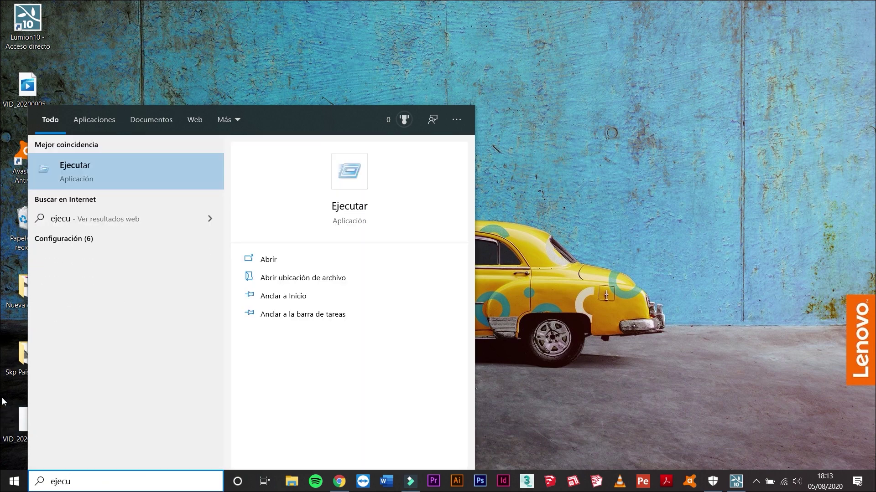
left_click(80, 173)
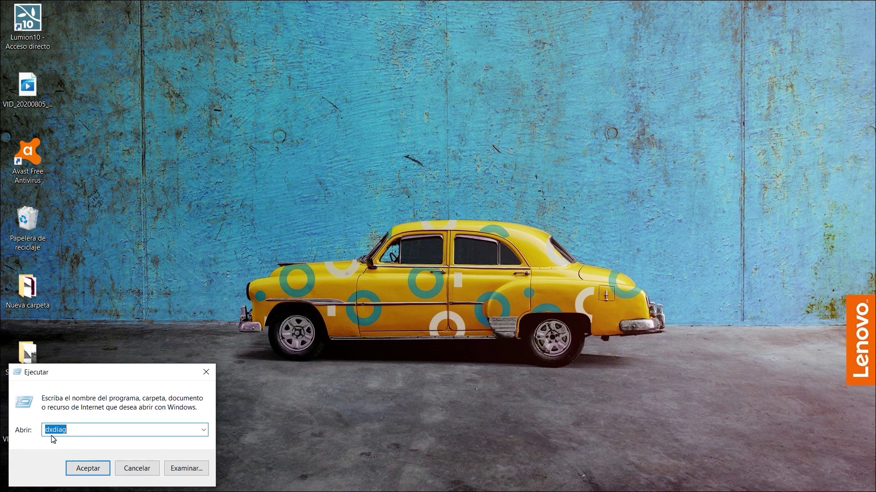
left_click(88, 468)
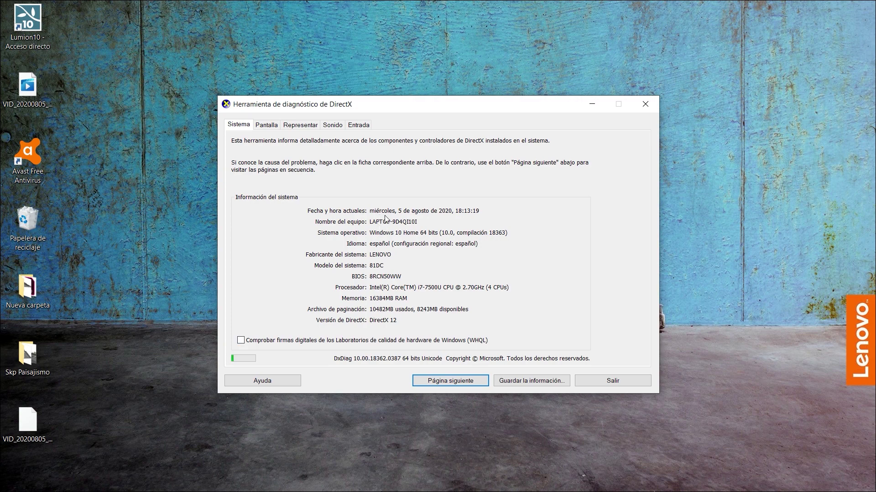
Examine the graphics card name and memory in the DirectX display and render device information, and exit the diagnostic tool.
left_click(267, 125)
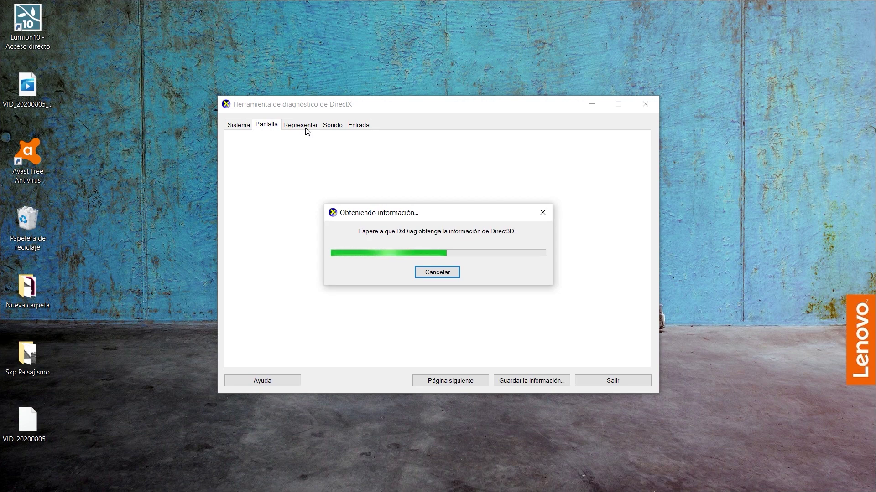
left_click(307, 128)
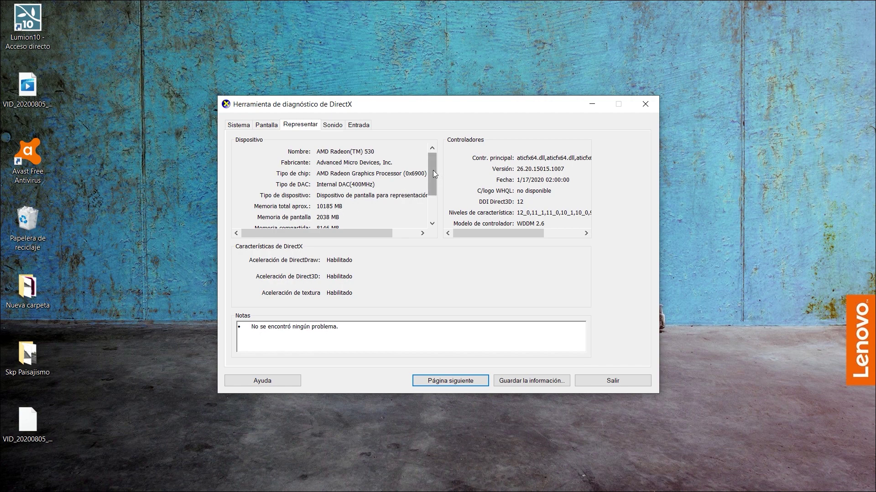
left_click_drag(433, 170, 431, 180)
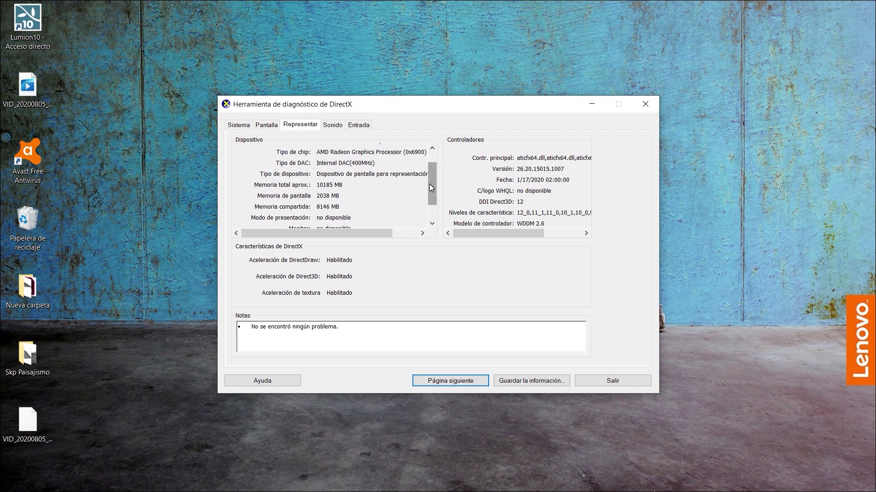
mouse_move(429, 184)
left_mouse_down()
mouse_move(431, 199)
mouse_move(428, 174)
left_mouse_up()
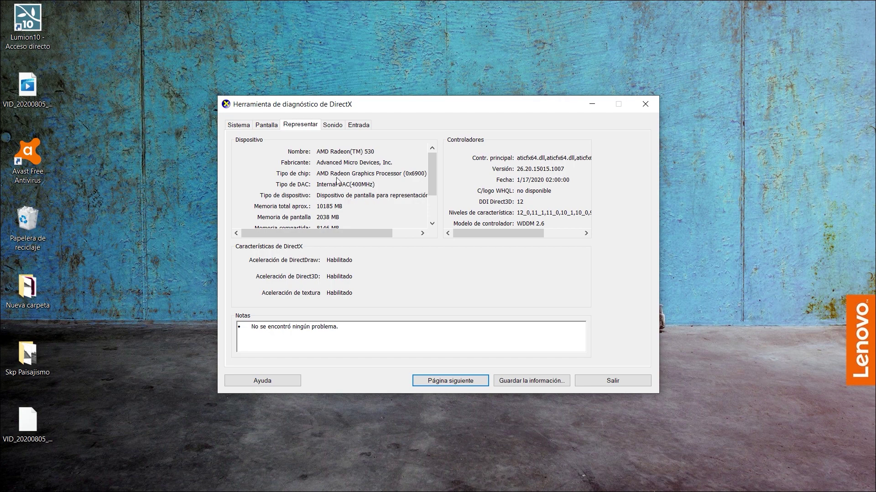
left_click(613, 381)
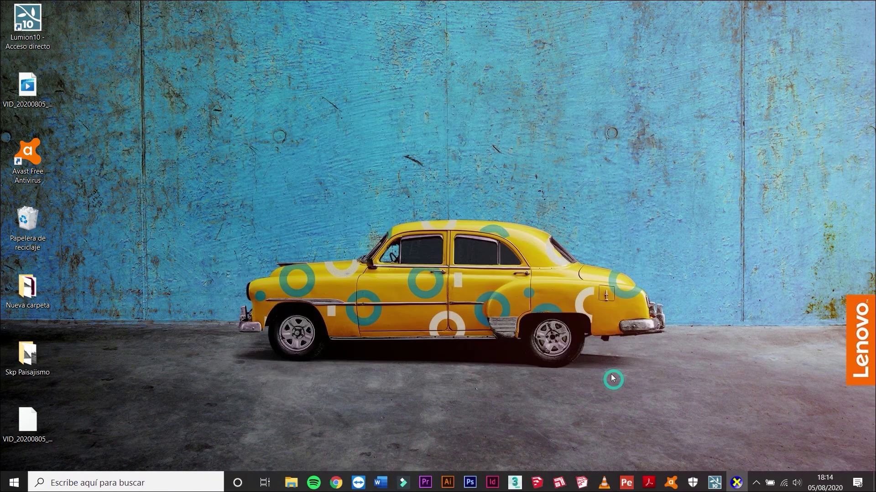
Switch to Lumion and view the available interface languages without changing the current one.
left_click(735, 483)
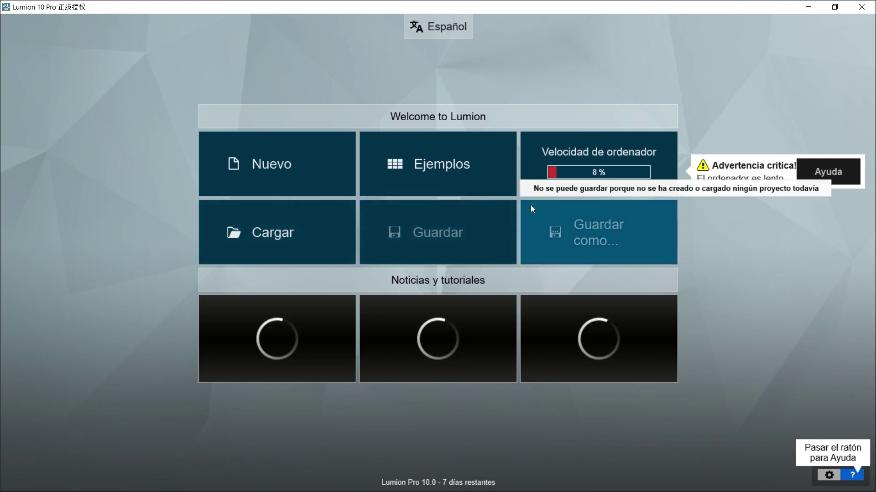
left_click(442, 27)
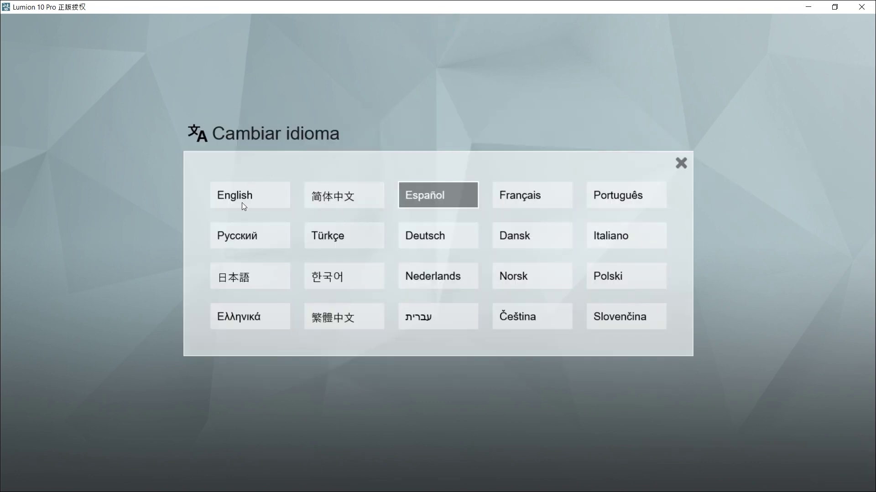
left_click(681, 163)
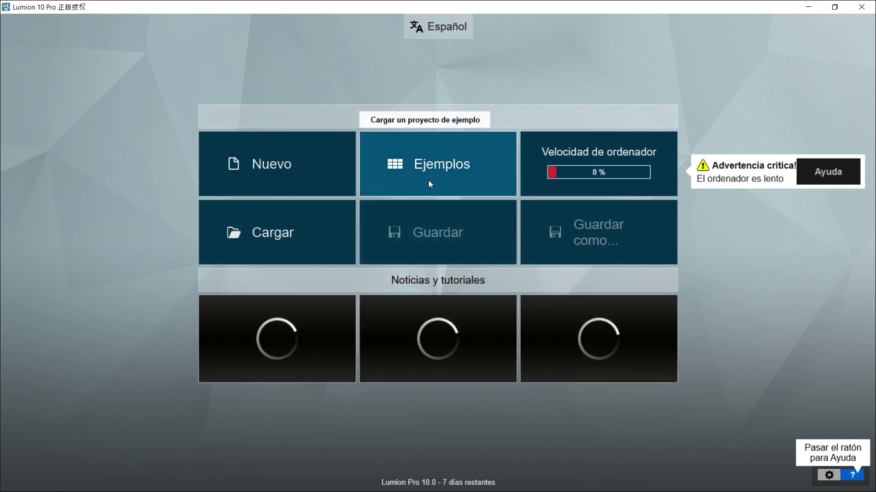
Create a new Lumion project from the Plain environment without selecting a model.
left_click(291, 163)
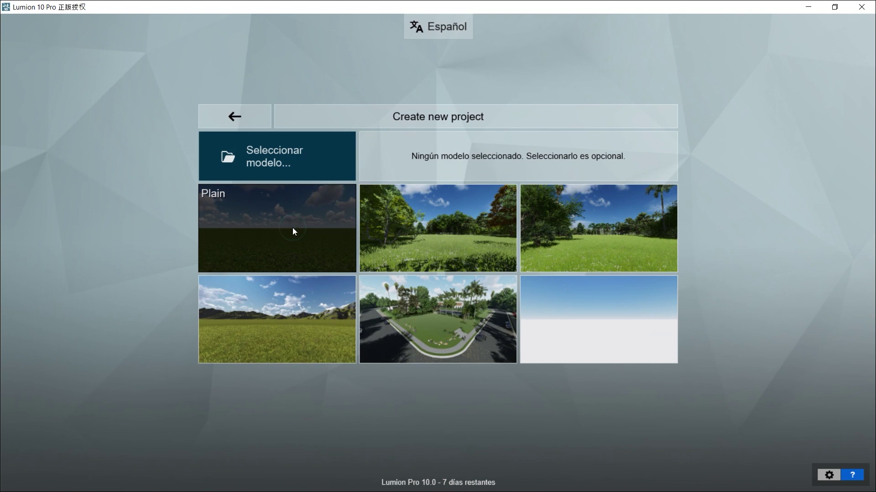
left_click(338, 208)
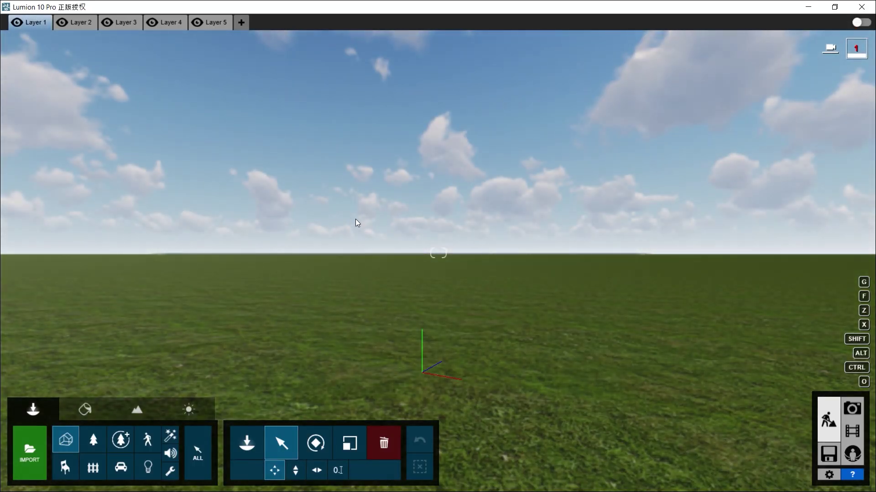
right_click_drag(437, 246, 502, 240)
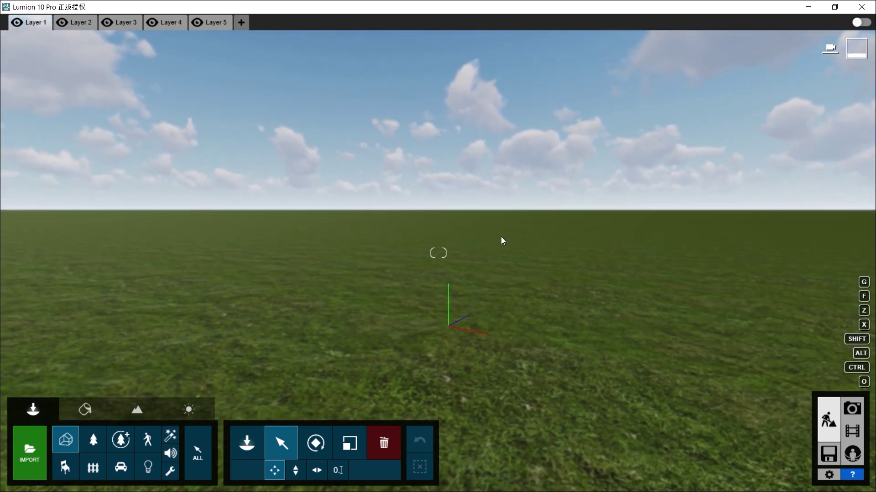